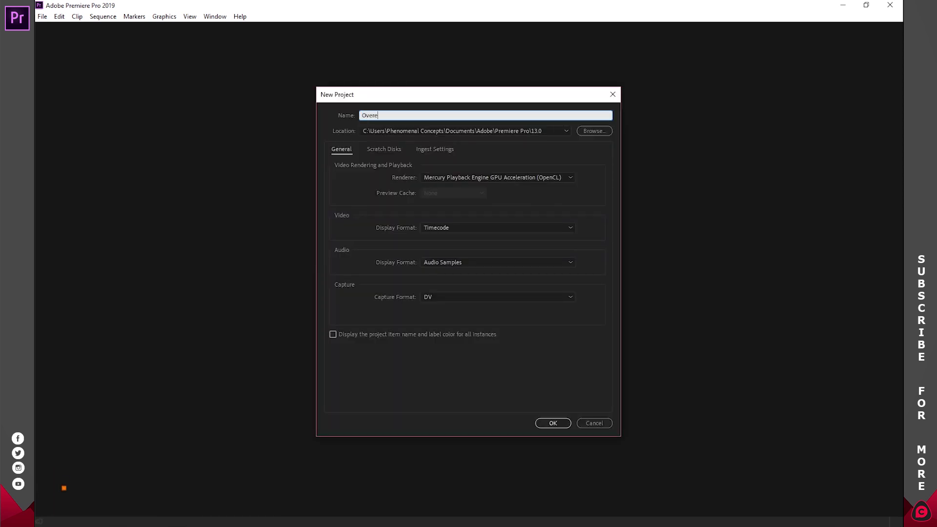
Step: Name the new project Overexposed and create it
{"action": "type", "text": "osed"}
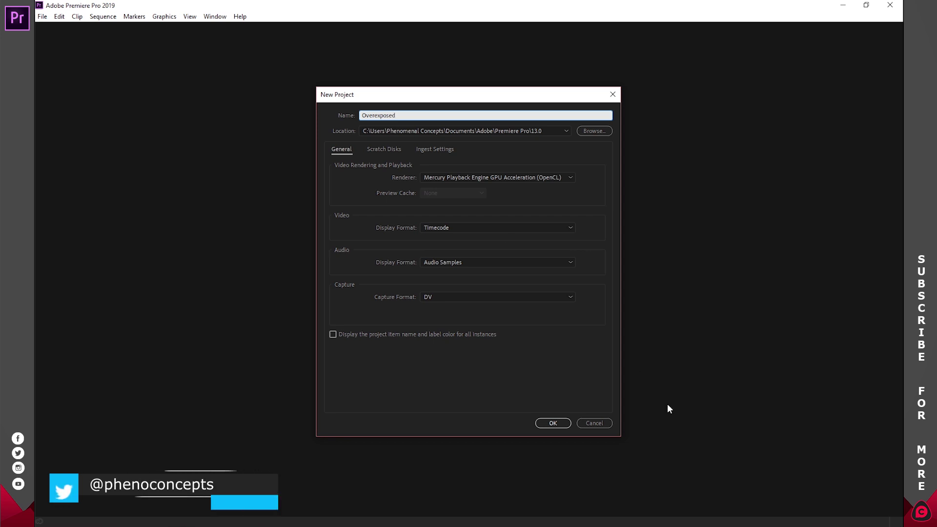
{"action": "left_click", "coordinate": [562, 424]}
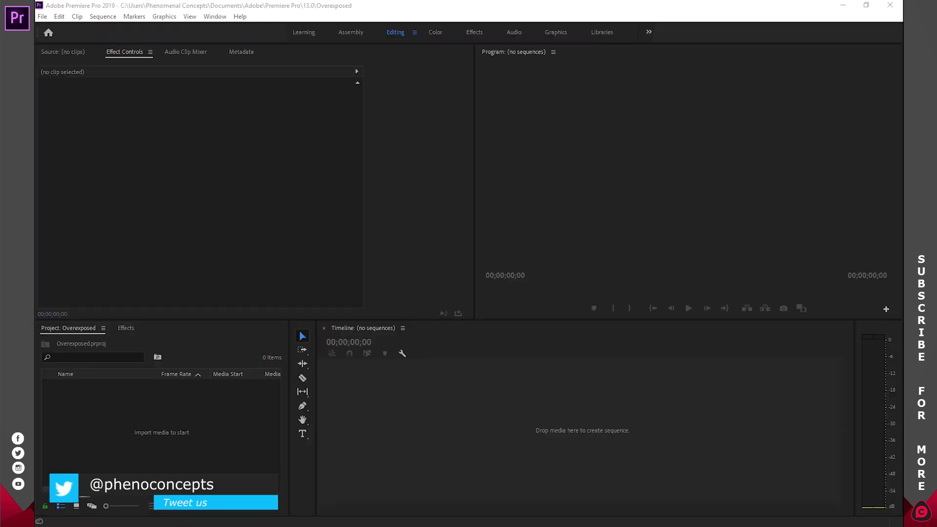
Step: Import the MVI_1920 video from the Camera Backup folder into the project and create a sequence from it
{"action": "key", "text": "alt+Tab"}
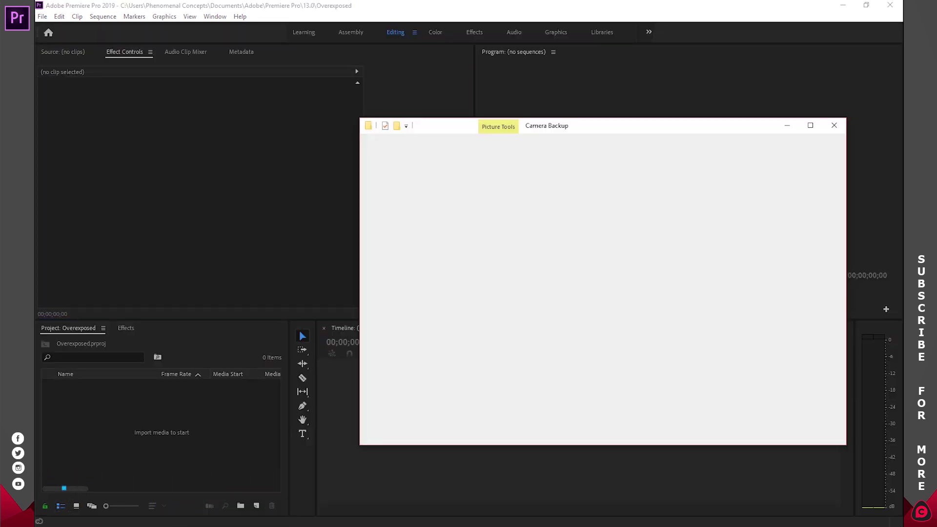
{"action": "left_click", "coordinate": [532, 365]}
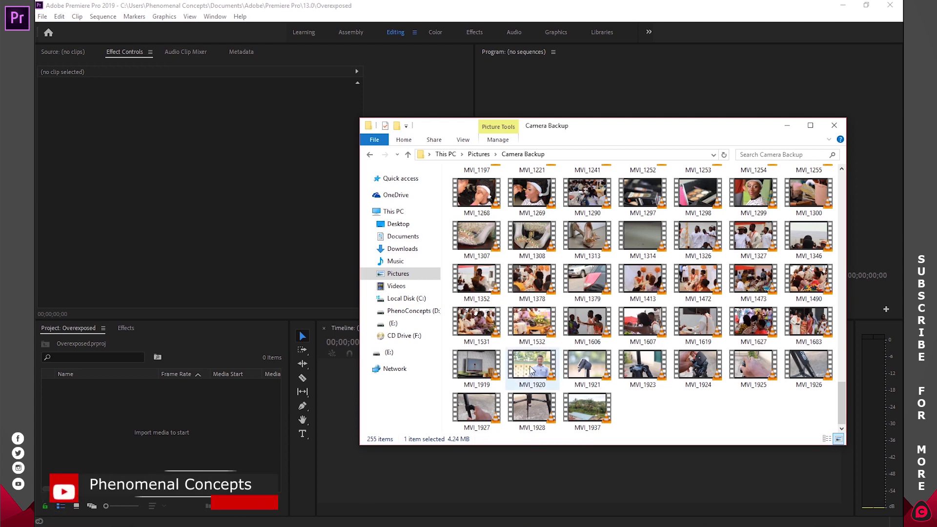
{"action": "left_click_drag", "start_coordinate": [180, 423], "coordinate": [180, 423]}
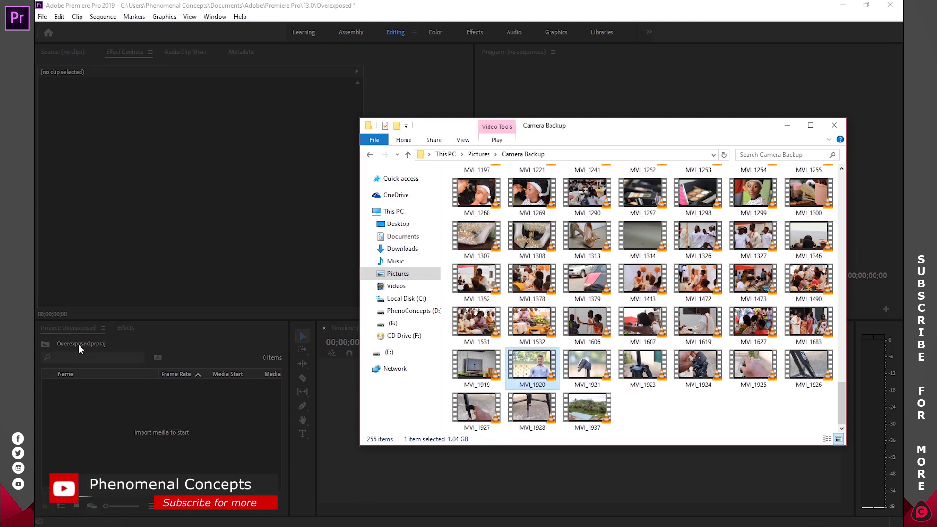
{"action": "left_click", "coordinate": [834, 125]}
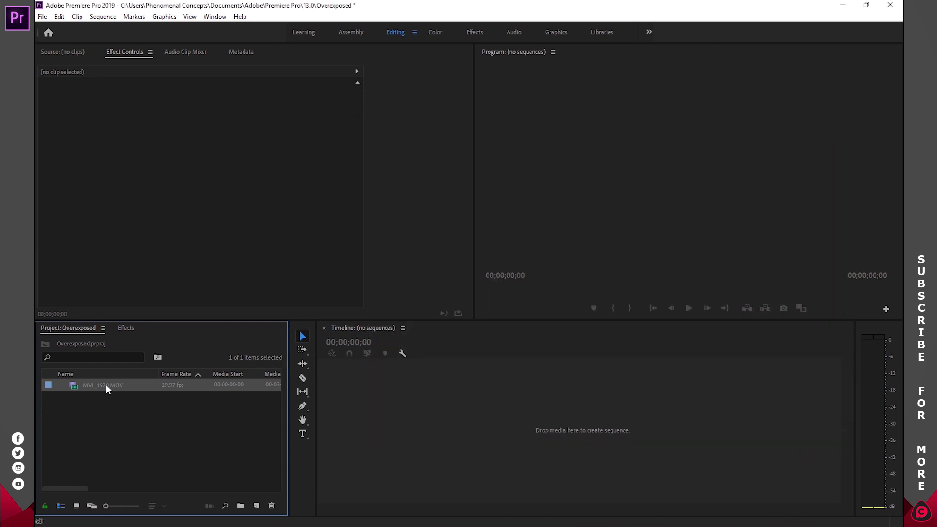
{"action": "left_click_drag", "start_coordinate": [106, 384], "coordinate": [420, 420]}
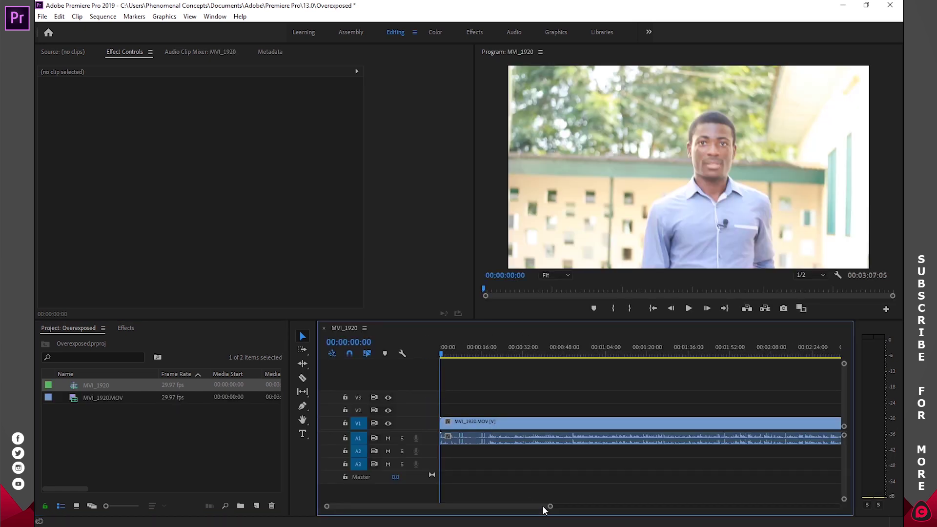
Step: Split the MVI_1920.MOV clip with the Razor tool at 00:00:05:29
{"action": "left_click_drag", "start_coordinate": [550, 508], "coordinate": [474, 507]}
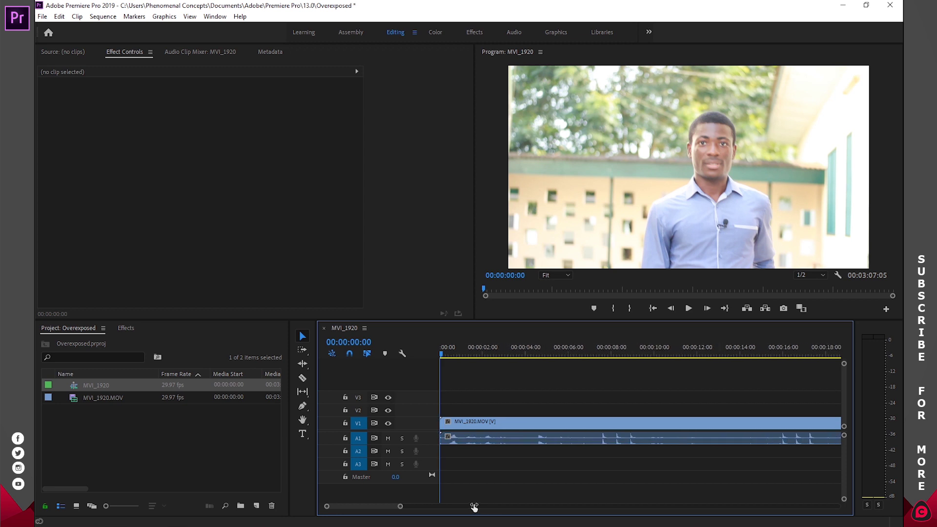
{"action": "left_click", "coordinate": [568, 353]}
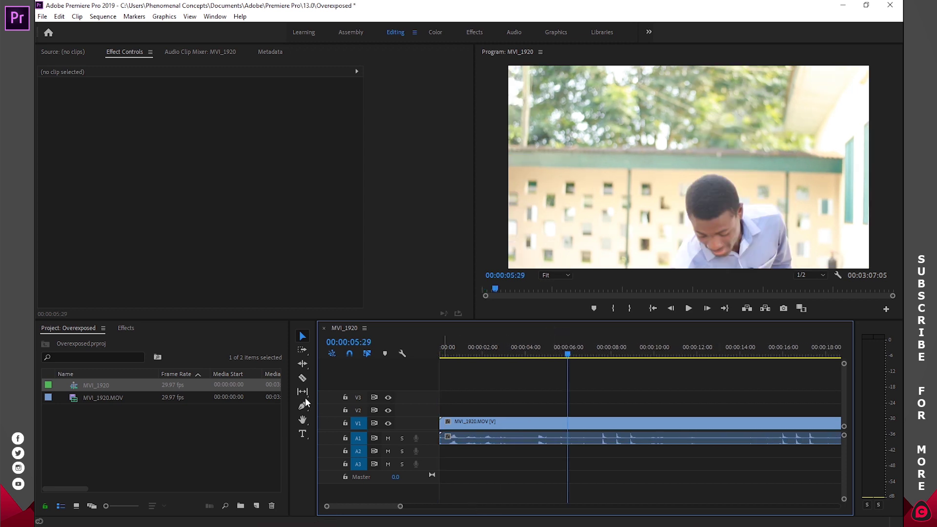
{"action": "left_click", "coordinate": [302, 379]}
{"action": "left_click", "coordinate": [569, 425]}
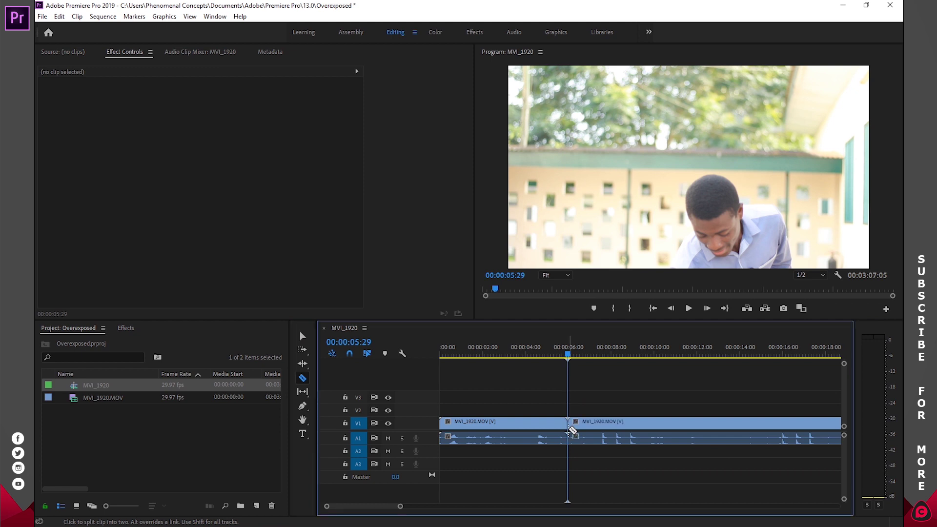
Step: Ripple delete the part of the clip after the cut
{"action": "left_click", "coordinate": [301, 336]}
{"action": "left_click", "coordinate": [610, 422]}
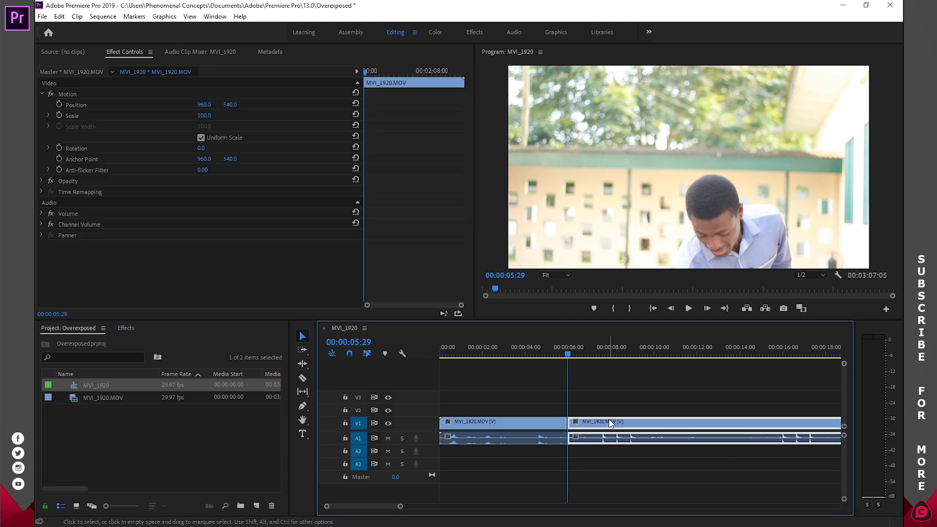
{"action": "right_click", "coordinate": [613, 424]}
{"action": "left_click", "coordinate": [635, 64]}
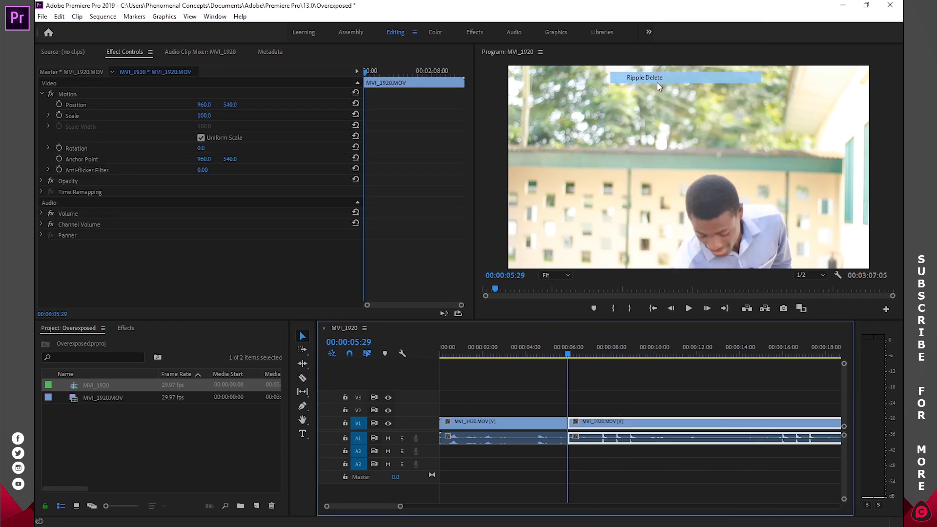
Step: Move the playhead to 00:00:01:28 and create a 1920 × 1080 adjustment layer at 29.97 fps
{"action": "left_click", "coordinate": [546, 354]}
{"action": "left_click_drag", "start_coordinate": [546, 354], "coordinate": [481, 355]}
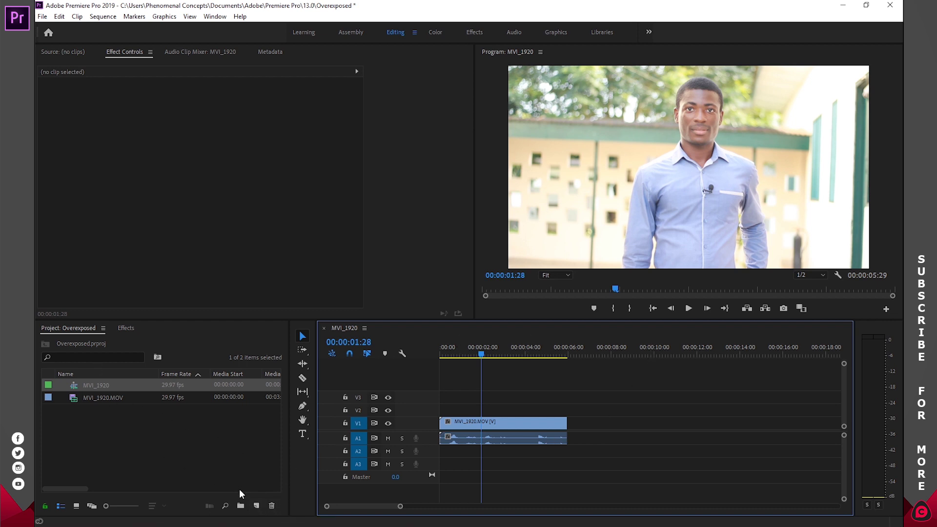
{"action": "left_click", "coordinate": [256, 506]}
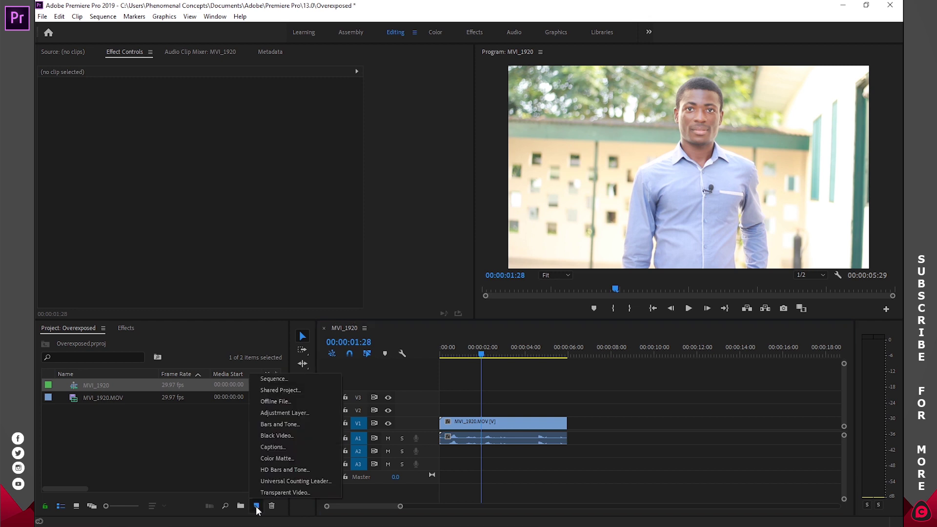
{"action": "left_click", "coordinate": [300, 413]}
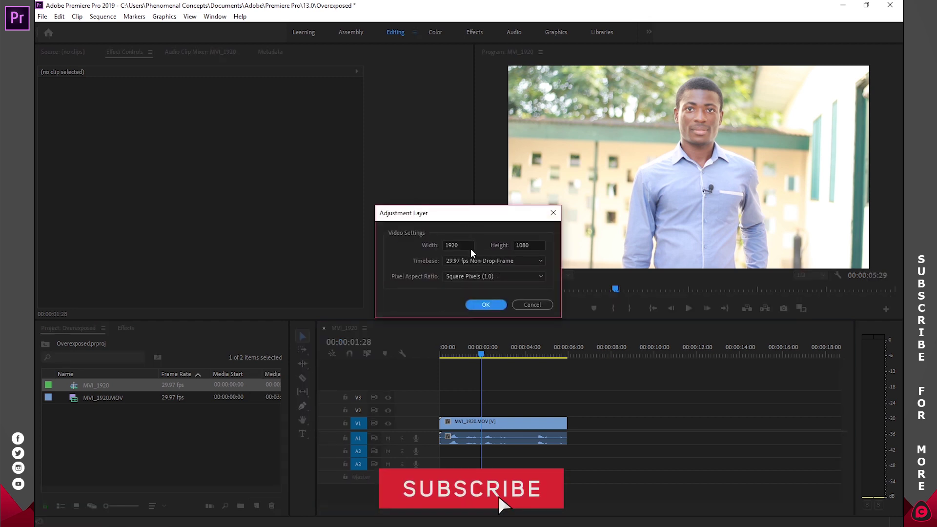
{"action": "left_click", "coordinate": [484, 304]}
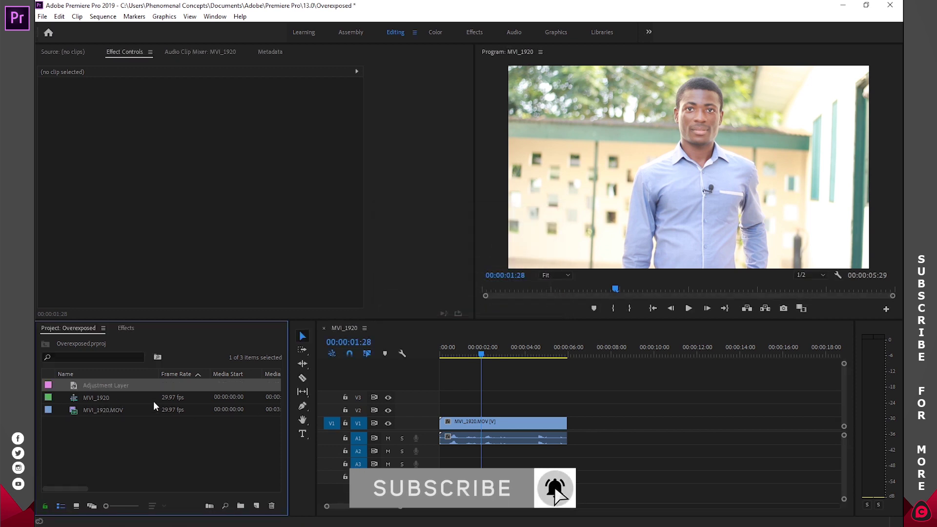
Step: Place the adjustment layer on track V3 at the sequence start and extend it to the end of the video clip
{"action": "left_click_drag", "start_coordinate": [90, 388], "coordinate": [461, 373]}
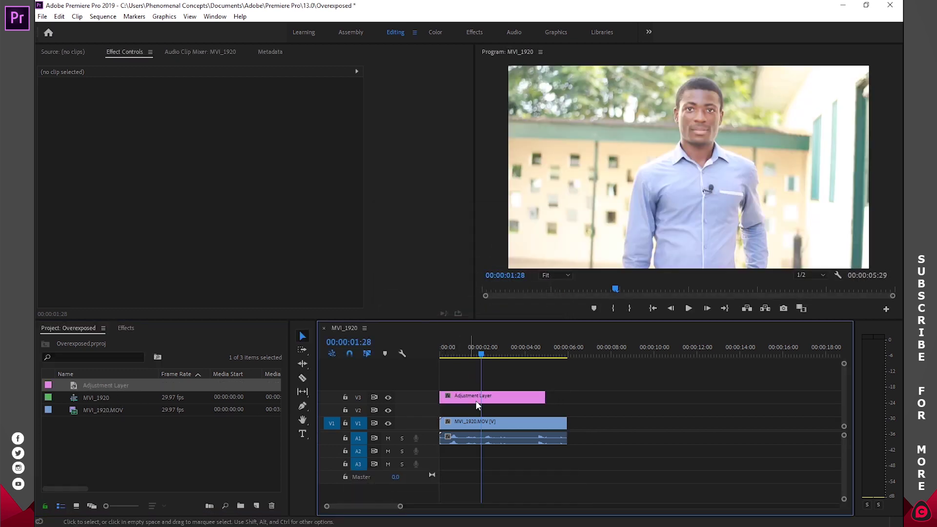
{"action": "left_click_drag", "start_coordinate": [544, 396], "coordinate": [566, 396]}
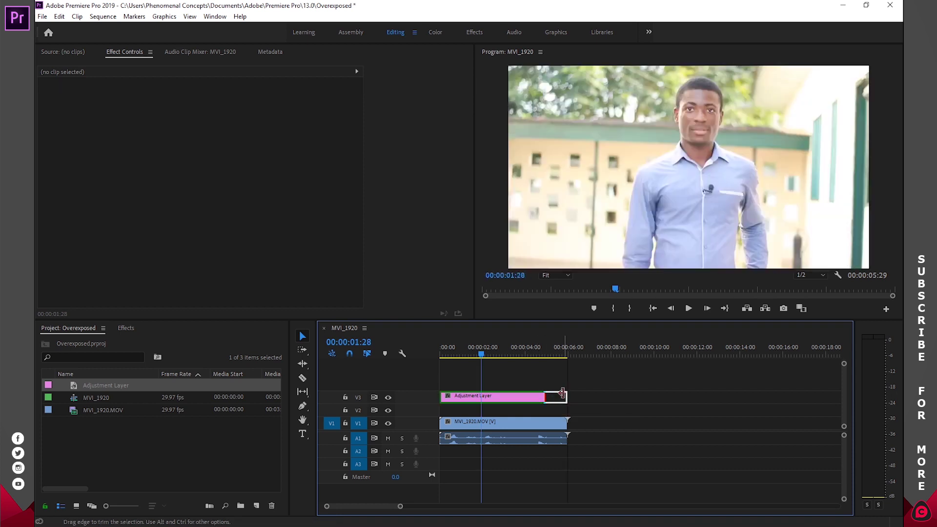
Step: Find the Lumetri Color effect and apply it to the adjustment layer on V3
{"action": "left_click", "coordinate": [494, 399]}
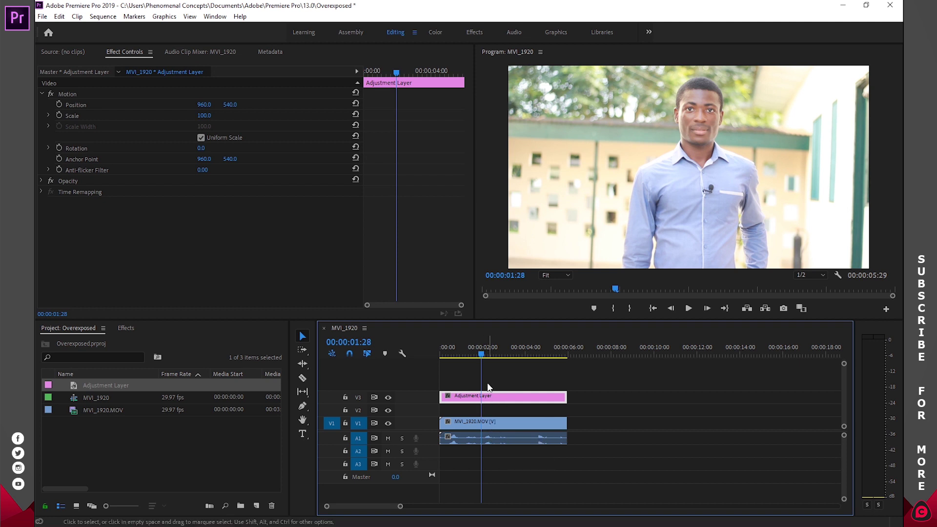
{"action": "left_click", "coordinate": [127, 328]}
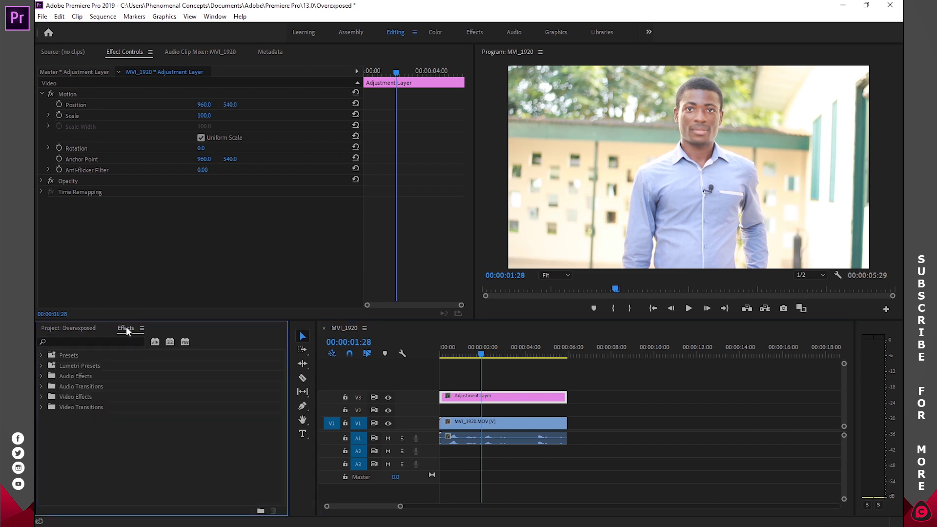
{"action": "left_click", "coordinate": [100, 341]}
{"action": "type", "text": "lume"}
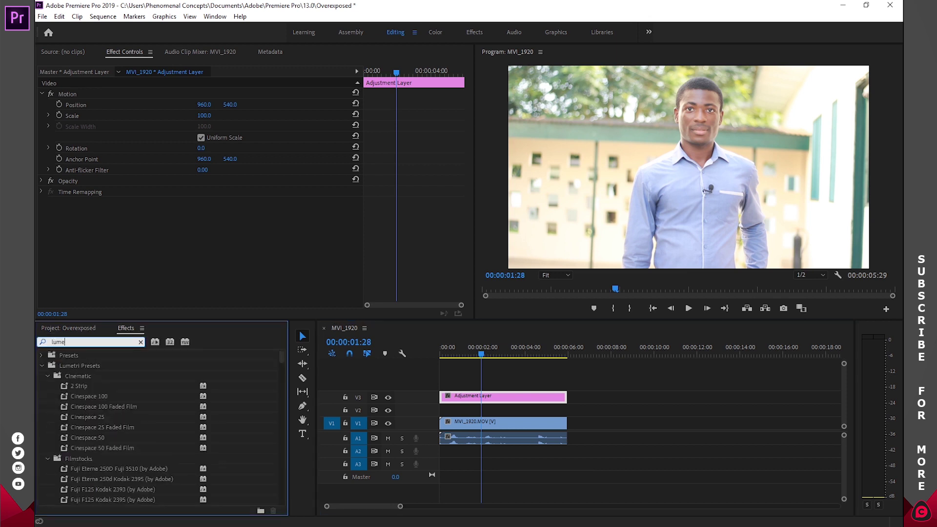
{"action": "type", "text": "tri color"}
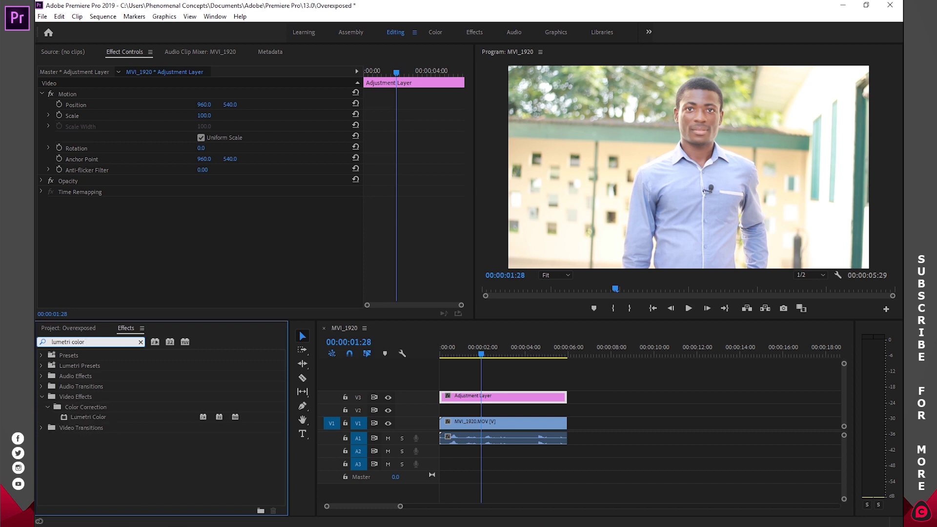
{"action": "left_click_drag", "start_coordinate": [89, 419], "coordinate": [473, 398]}
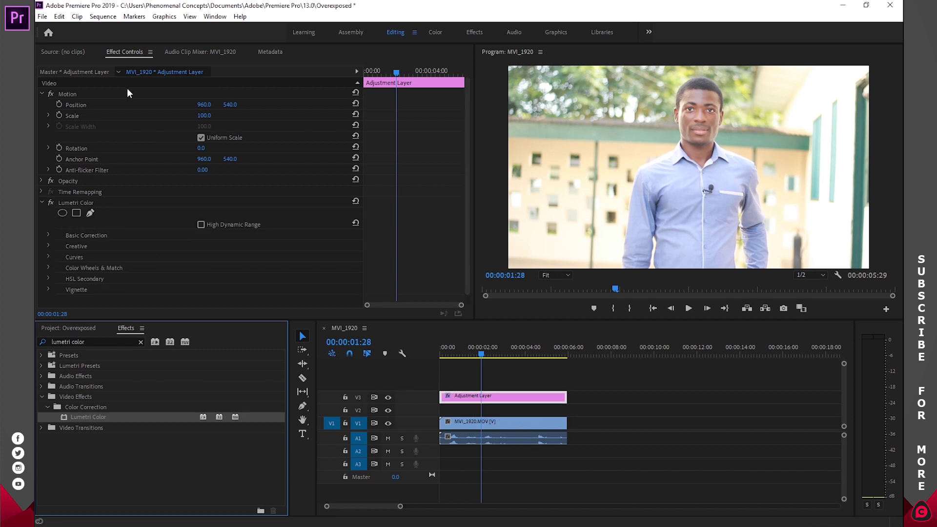
Step: Collapse the Motion settings and expand Basic Correction in the adjustment layer's Lumetri Color effect
{"action": "left_click", "coordinate": [43, 91]}
{"action": "left_click", "coordinate": [63, 127]}
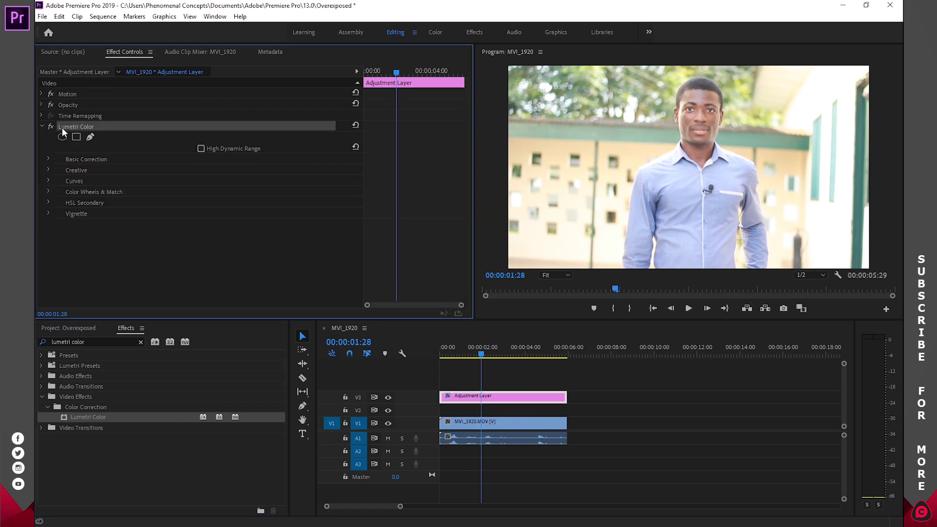
{"action": "left_click", "coordinate": [48, 159]}
{"action": "scroll", "coordinate": [256, 241], "scroll_direction": "down", "scroll_amount": 3}
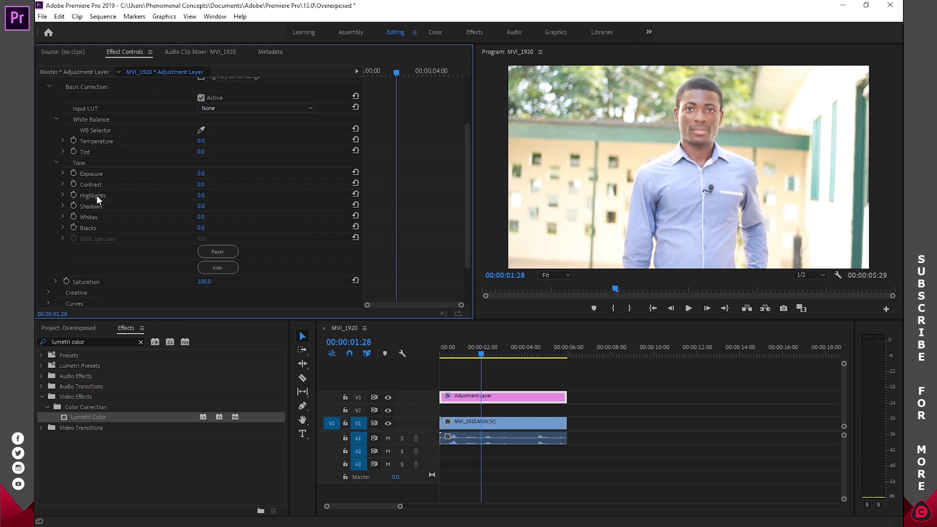
Step: Set the Lumetri Color Highlights to -100
{"action": "left_click_drag", "start_coordinate": [200, 195], "coordinate": [150, 195]}
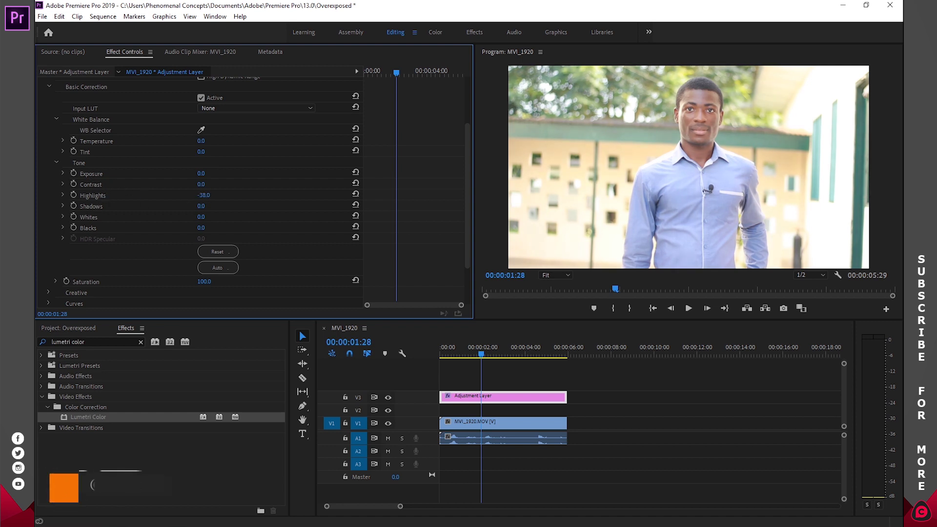
{"action": "left_click_drag", "start_coordinate": [150, 195], "coordinate": [127, 195]}
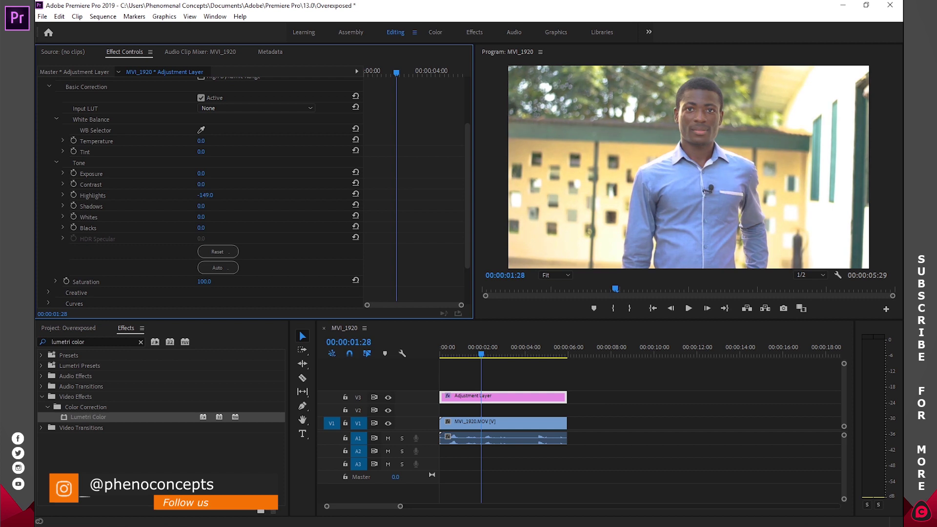
{"action": "left_click", "coordinate": [205, 195]}
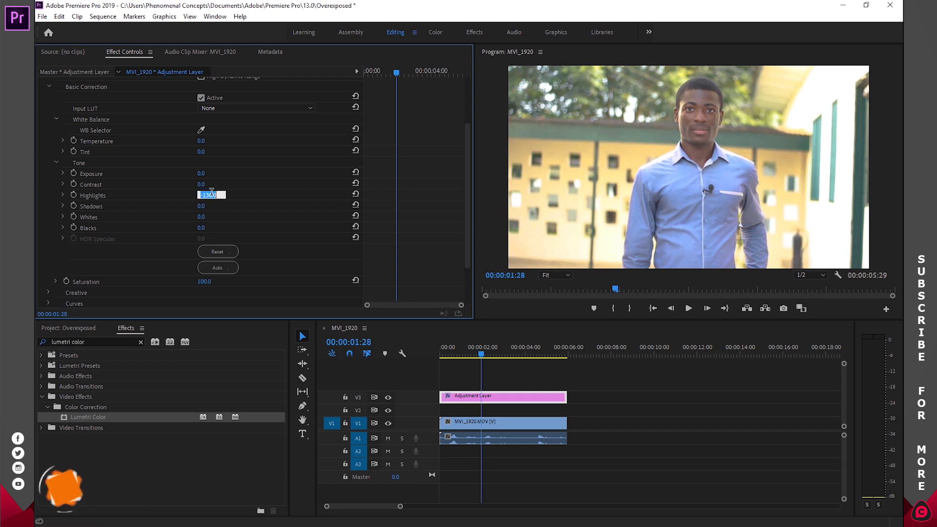
{"action": "type", "text": "-100"}
{"action": "key", "text": "Return"}
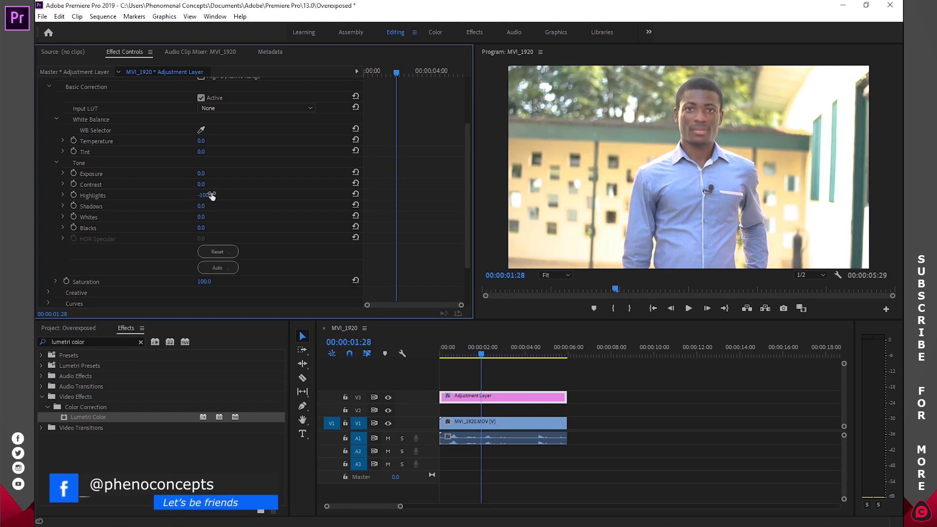
Step: Set the Lumetri Color Shadows to 10
{"action": "left_click_drag", "start_coordinate": [200, 205], "coordinate": [213, 205]}
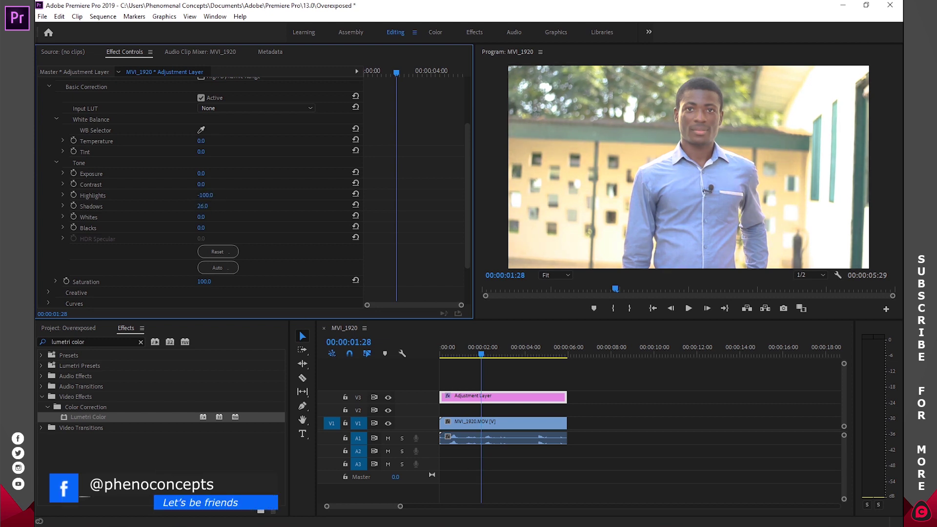
{"action": "left_click", "coordinate": [203, 205]}
{"action": "type", "text": "10"}
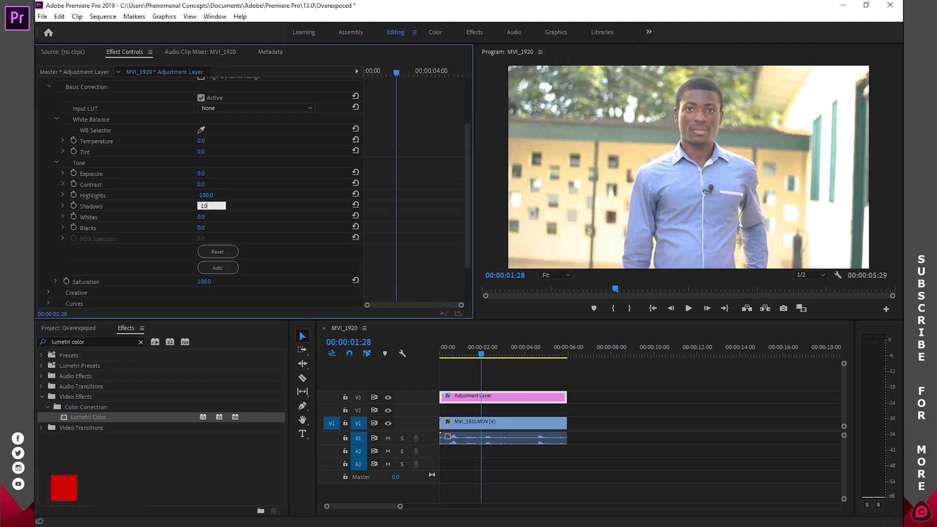
{"action": "key", "text": "Return"}
Step: Set the Lumetri Color Whites to -15 and Blacks to -150
{"action": "left_click_drag", "start_coordinate": [201, 216], "coordinate": [183, 216]}
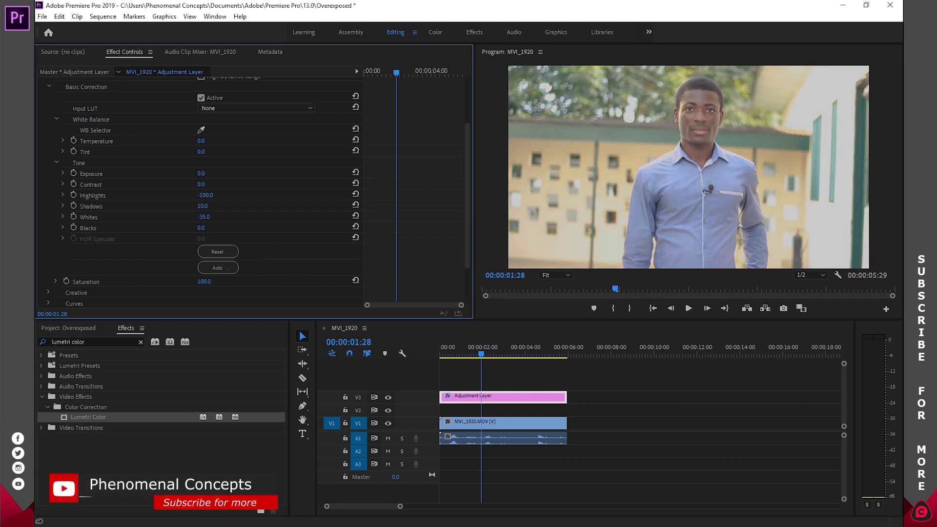
{"action": "left_click", "coordinate": [202, 216]}
{"action": "type", "text": "-15"}
{"action": "key", "text": "Return"}
{"action": "left_click_drag", "start_coordinate": [200, 227], "coordinate": [183, 227]}
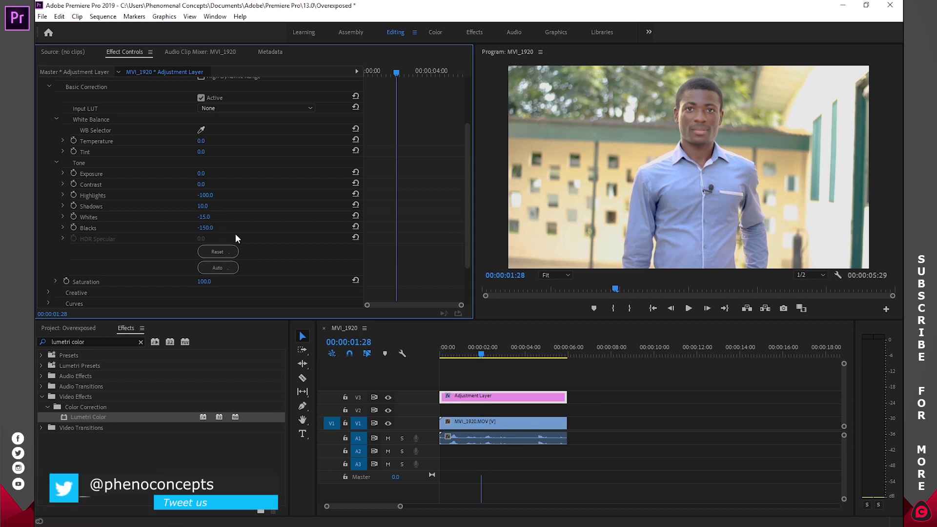
Step: Set the Lumetri Color Highlights to -120
{"action": "mouse_move", "coordinate": [205, 195]}
{"action": "left_mouse_down"}
{"action": "mouse_move", "coordinate": [195, 195]}
{"action": "mouse_move", "coordinate": [195, 206]}
{"action": "mouse_move", "coordinate": [201, 194]}
{"action": "left_mouse_up"}
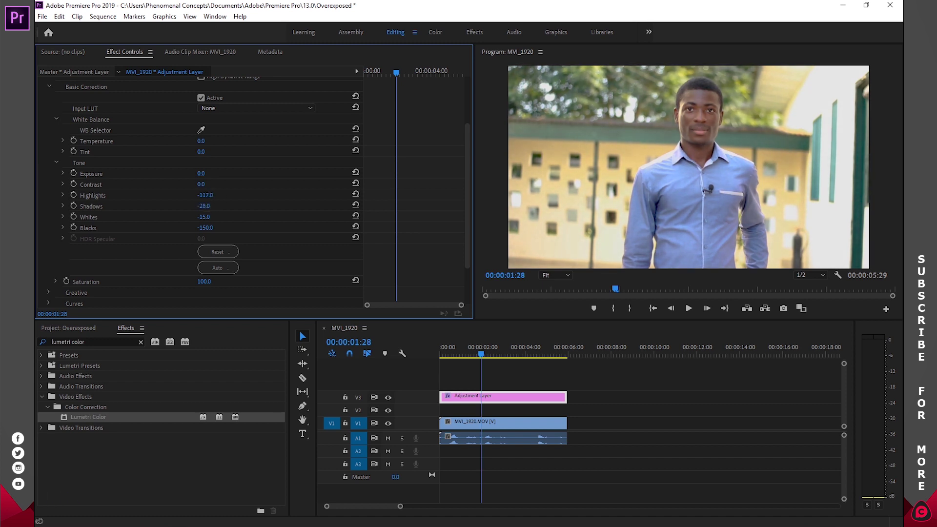
{"action": "left_click", "coordinate": [211, 195]}
{"action": "type", "text": "-120"}
{"action": "key", "text": "Return"}
Step: Set the Lumetri Color Shadows to -30 and change the Whites value
{"action": "left_click", "coordinate": [211, 204]}
{"action": "type", "text": "-30"}
{"action": "key", "text": "Return"}
{"action": "left_click", "coordinate": [211, 216]}
{"action": "key", "text": "Return"}
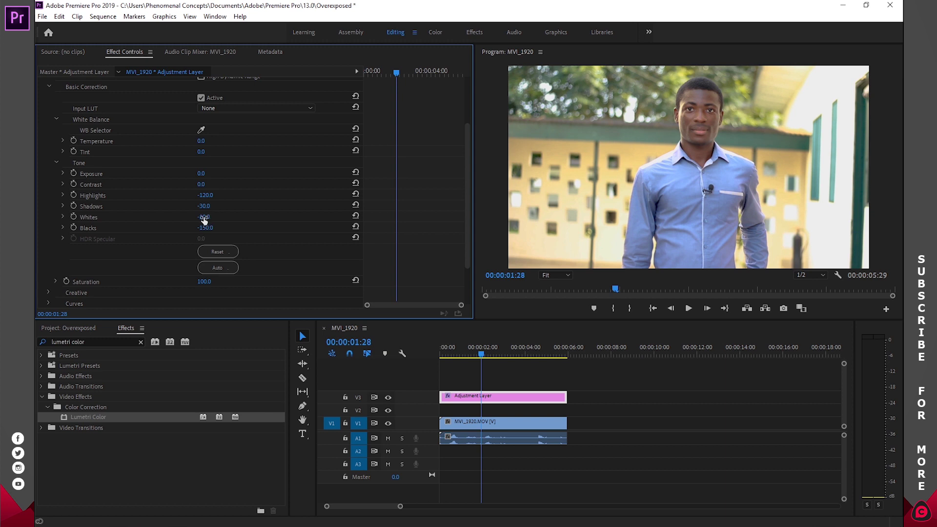
Step: Try the Lumetri Color Whites at 0 and settle on a value of -10
{"action": "left_click", "coordinate": [211, 215]}
{"action": "type", "text": "0"}
{"action": "key", "text": "Return"}
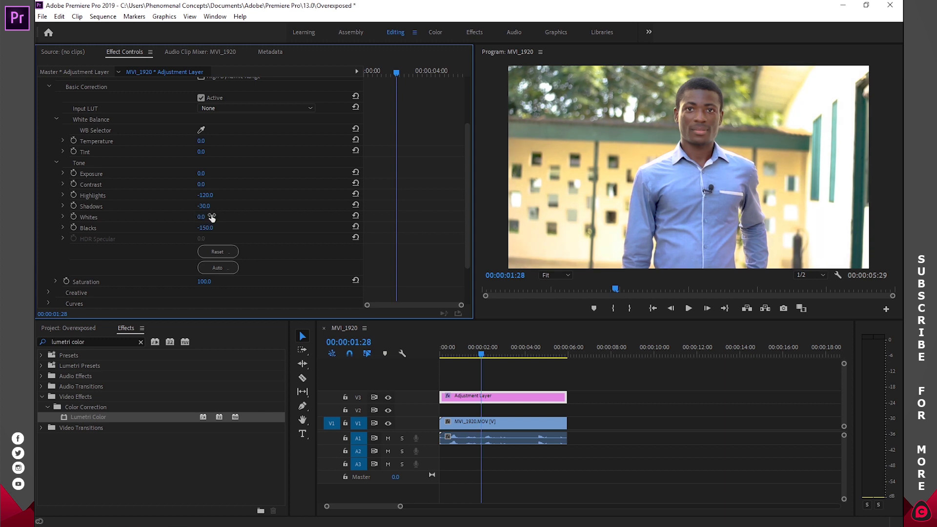
{"action": "left_click", "coordinate": [211, 215]}
{"action": "type", "text": "-10"}
{"action": "key", "text": "Return"}
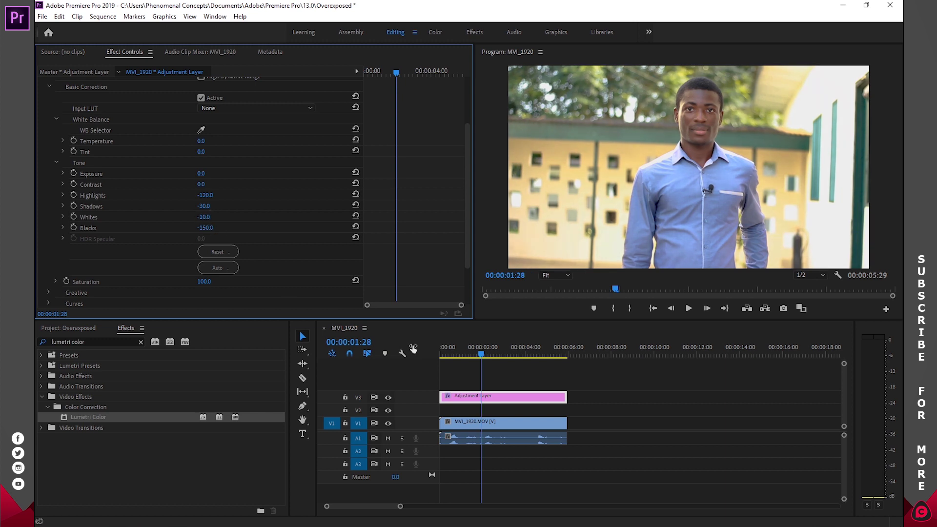
Step: Compare the footage with the V3 adjustment layer hidden and shown, and step back two frames to 00:00:01:26
{"action": "left_click", "coordinate": [388, 397]}
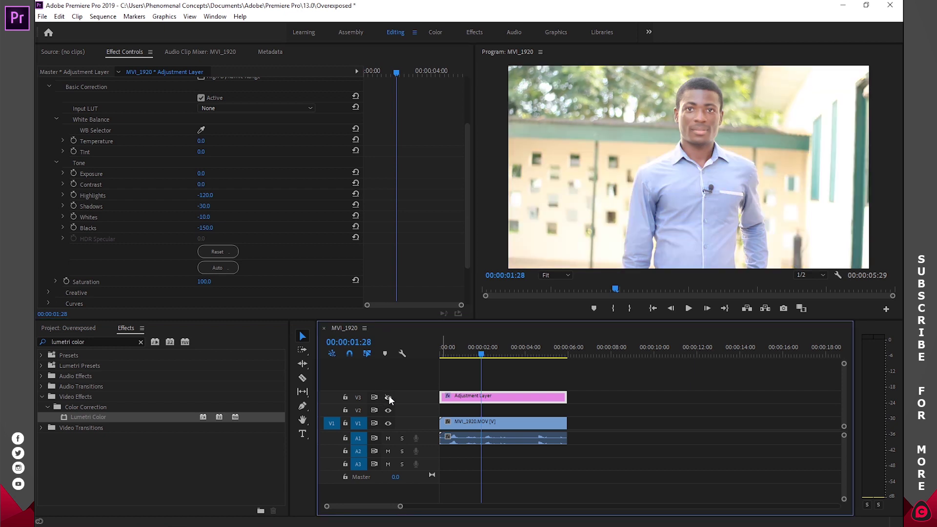
{"action": "left_click", "coordinate": [389, 397]}
{"action": "key", "text": "Left"}
{"action": "key", "text": "Left"}
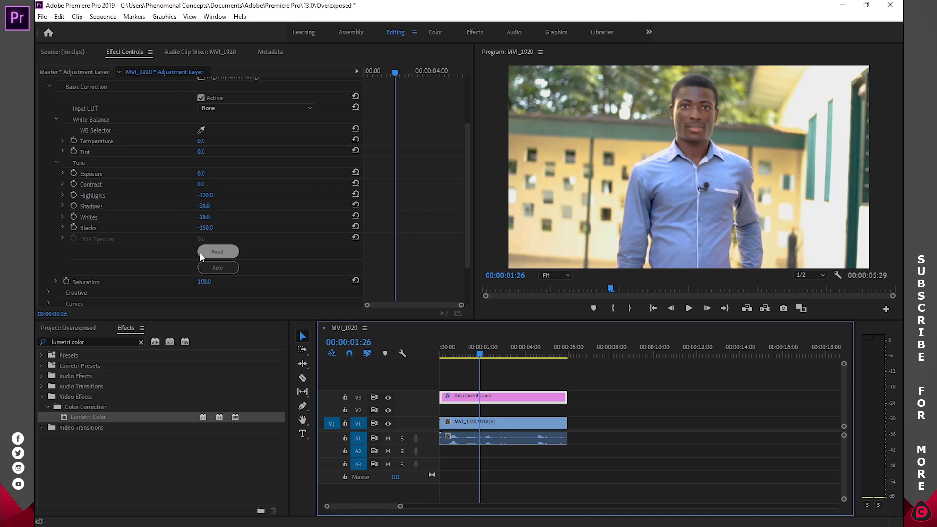
Step: Set the Lumetri Color Blacks to -100 and Highlights to -100
{"action": "scroll", "coordinate": [281, 236], "scroll_direction": "down", "scroll_amount": 3}
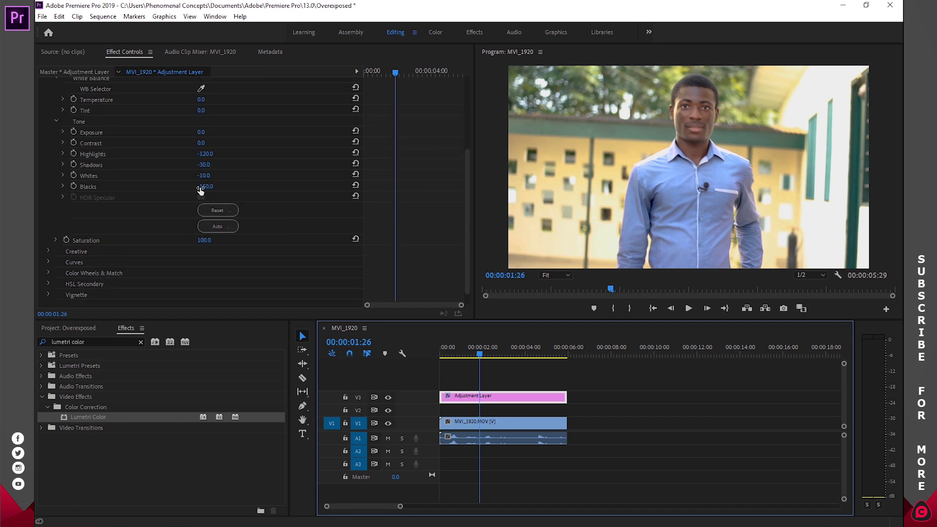
{"action": "left_click", "coordinate": [206, 188]}
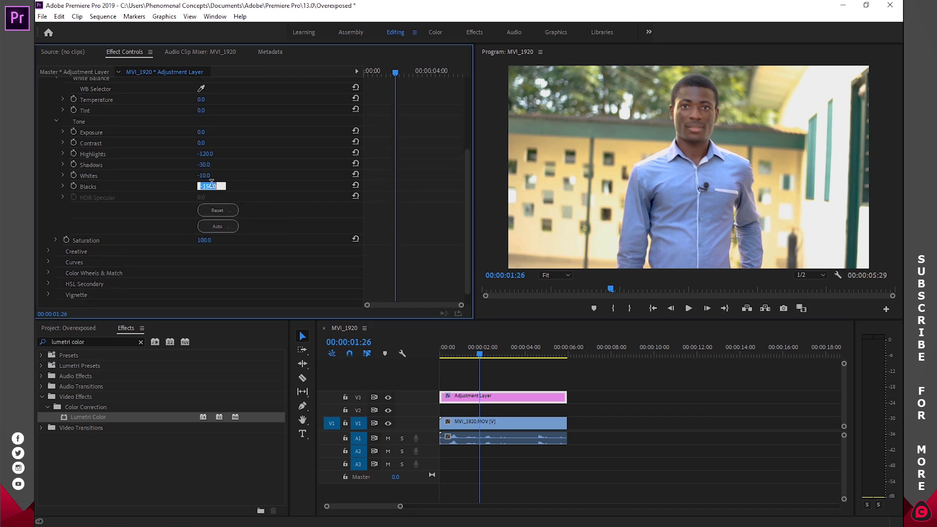
{"action": "type", "text": "-100"}
{"action": "key", "text": "Return"}
{"action": "left_click", "coordinate": [202, 156]}
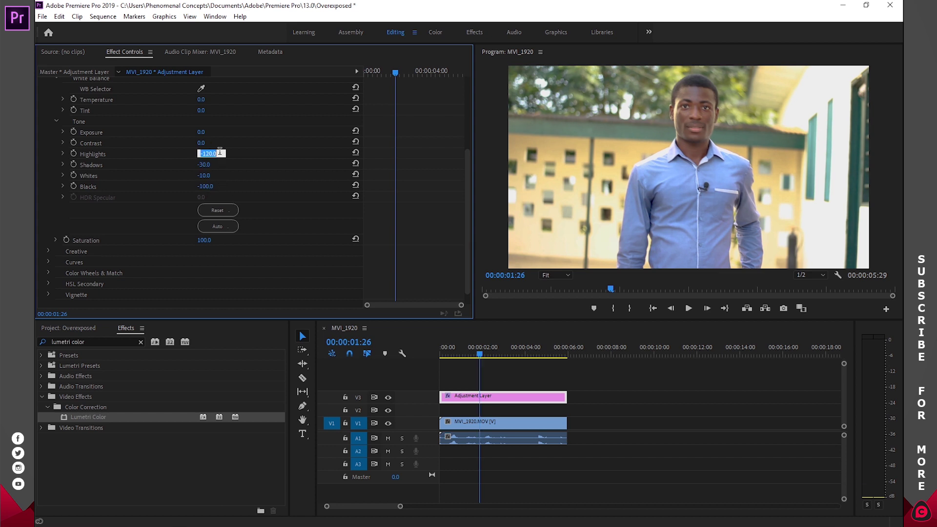
{"action": "type", "text": "-"}
{"action": "key", "text": "Return"}
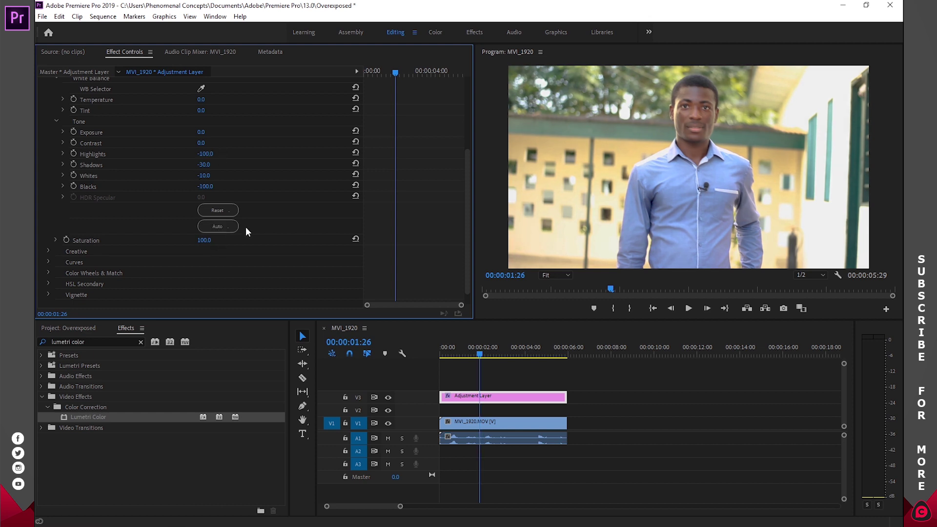
Step: Shape the white RGB curve into a gentle S by raising a point in the highlights and lowering one in the shadows
{"action": "scroll", "coordinate": [247, 154], "scroll_direction": "down", "scroll_amount": 1}
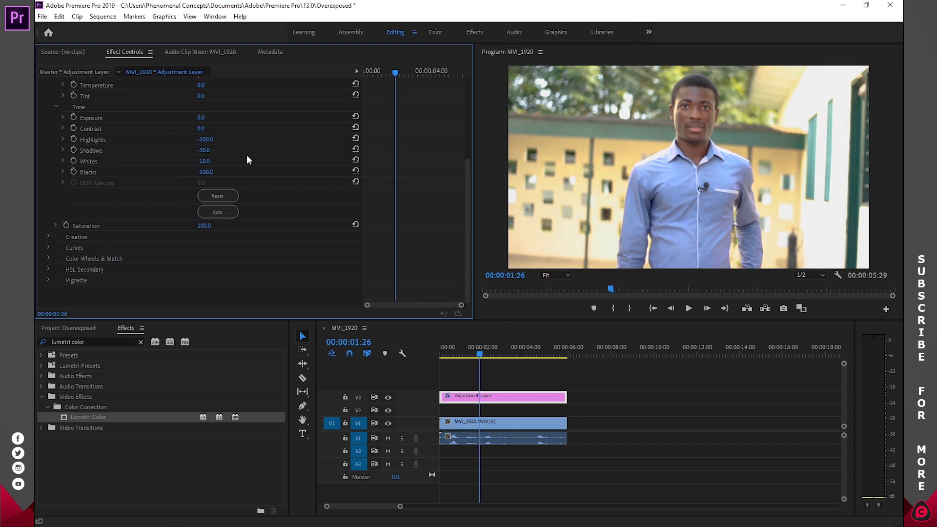
{"action": "left_click", "coordinate": [48, 247]}
{"action": "scroll", "coordinate": [173, 274], "scroll_direction": "down", "scroll_amount": 3}
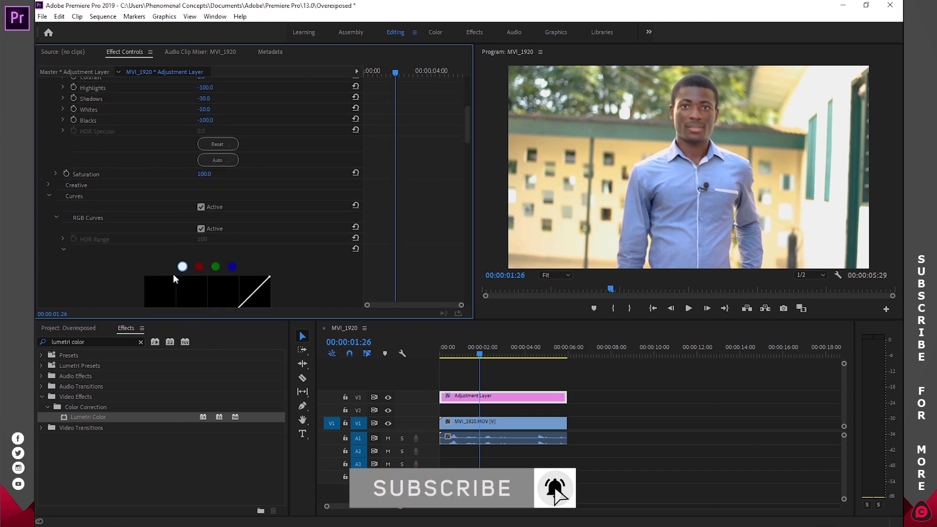
{"action": "scroll", "coordinate": [174, 278], "scroll_direction": "down", "scroll_amount": 3}
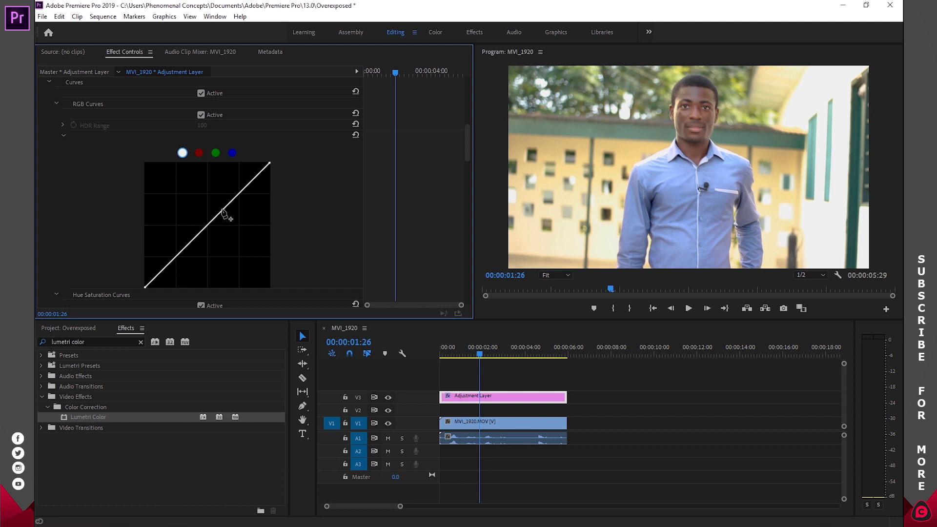
{"action": "left_click", "coordinate": [226, 205]}
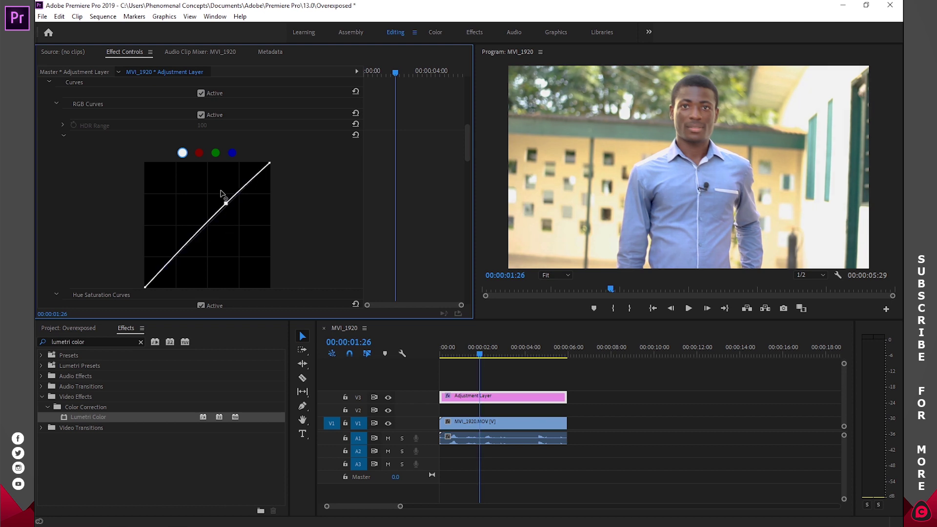
{"action": "left_click", "coordinate": [178, 256]}
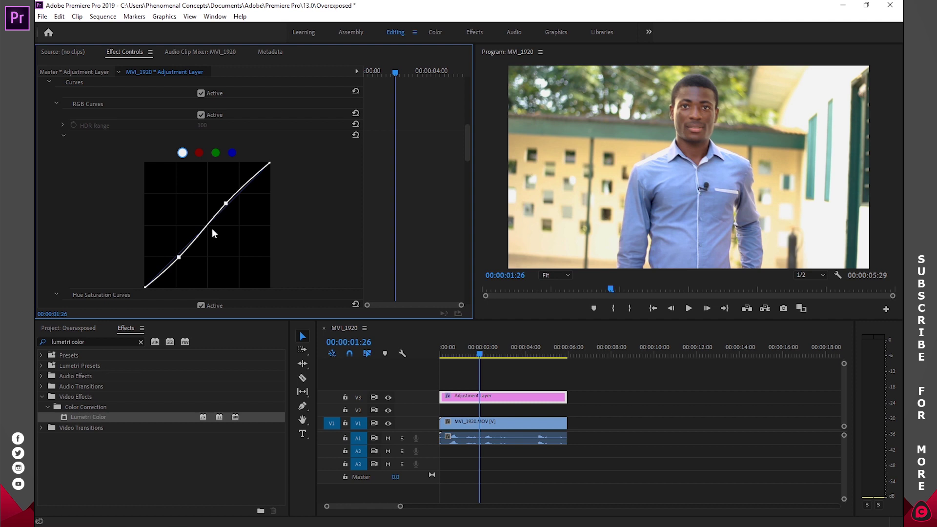
Step: Fine-tune the S-curve by moving the highlight point slightly up and outward and the shadow point slightly outward, and collapse the Curves section
{"action": "left_click_drag", "start_coordinate": [225, 204], "coordinate": [229, 201]}
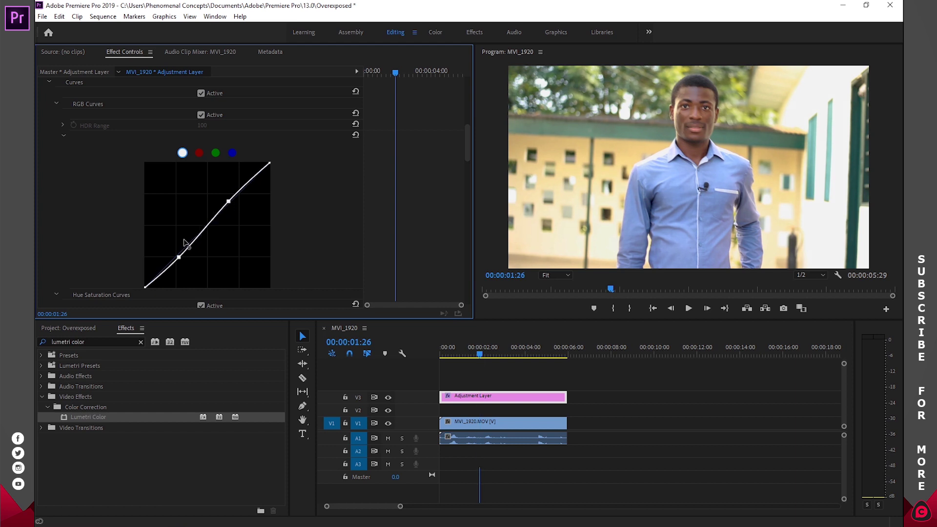
{"action": "left_click_drag", "start_coordinate": [179, 259], "coordinate": [177, 258]}
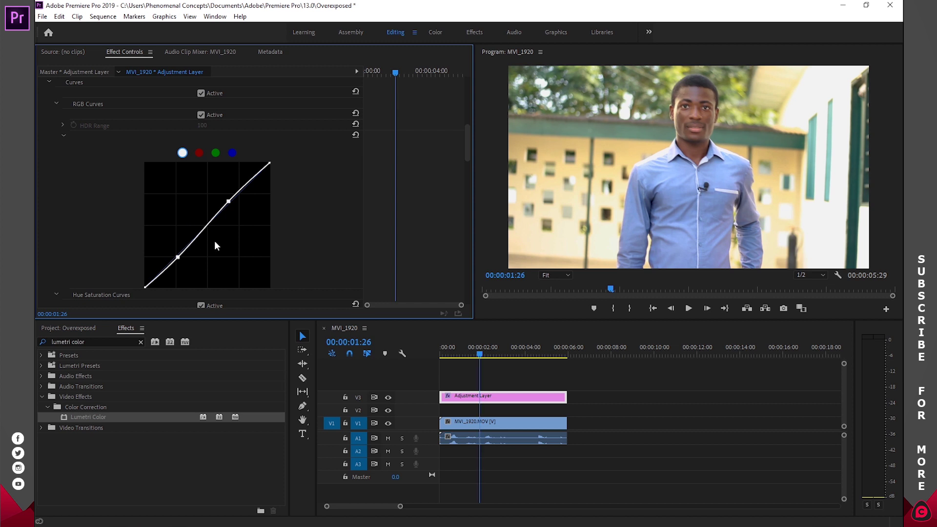
{"action": "left_click", "coordinate": [50, 83]}
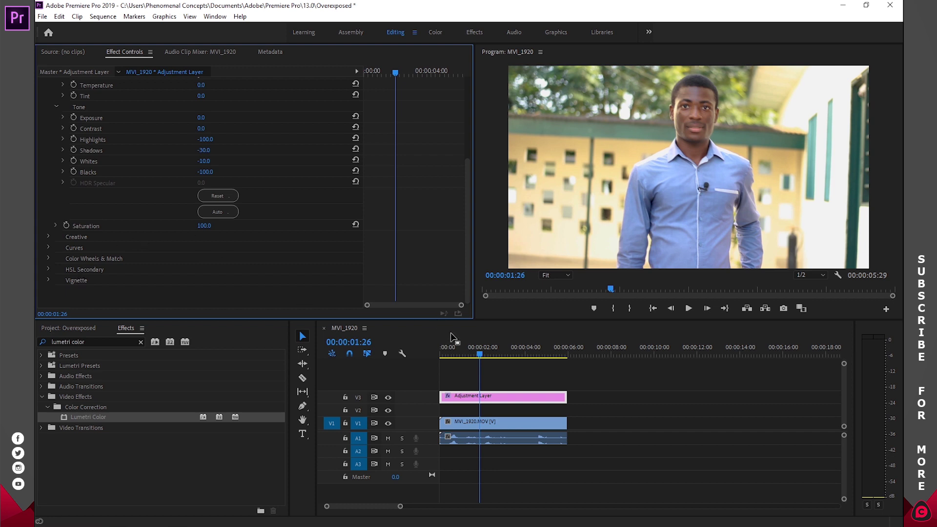
Step: Move the playhead to 00:00:04:00 to check the correction on another part of the clip
{"action": "left_click_drag", "start_coordinate": [480, 355], "coordinate": [525, 354]}
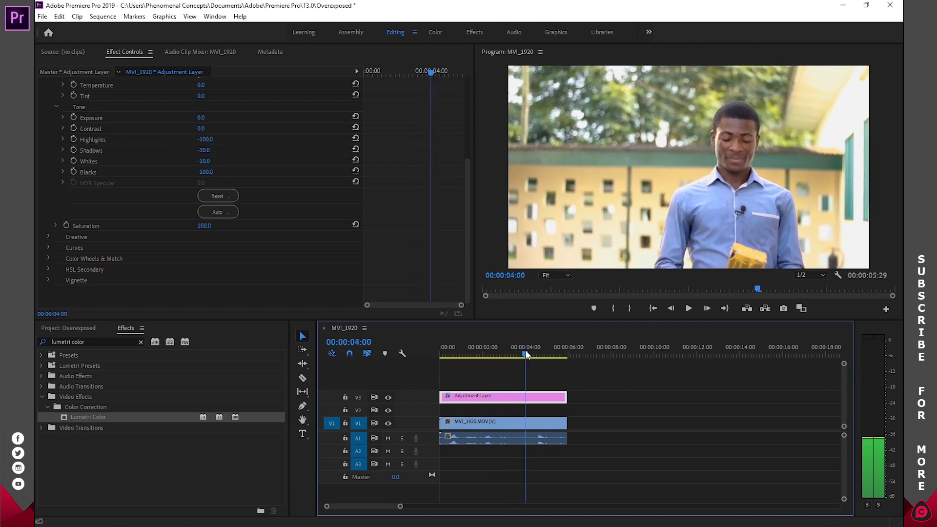